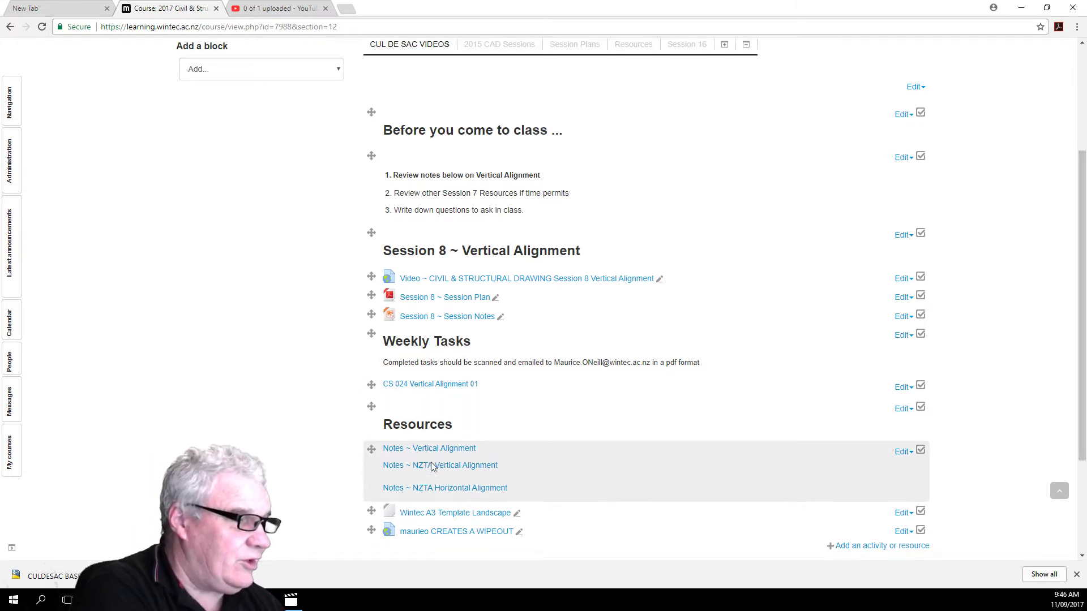
Step: Change item 2 under "Before you come to class" in Session 8 to refer to Session 8 resources, and save the label
{"action": "scroll", "coordinate": [431, 462], "scroll_direction": "down", "scroll_amount": 3}
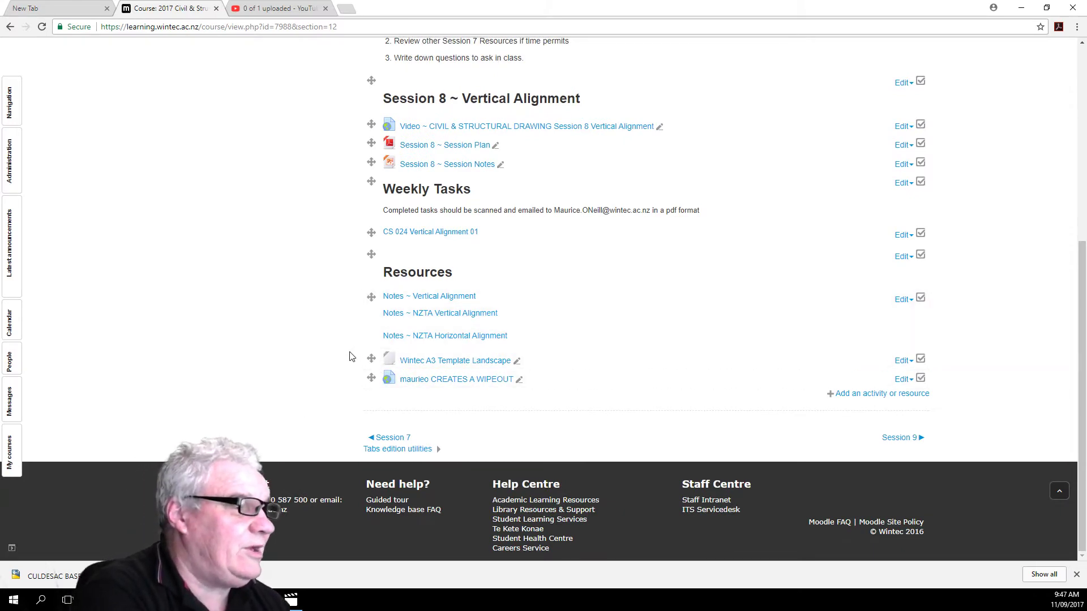
{"action": "scroll", "coordinate": [351, 356], "scroll_direction": "up", "scroll_amount": 2}
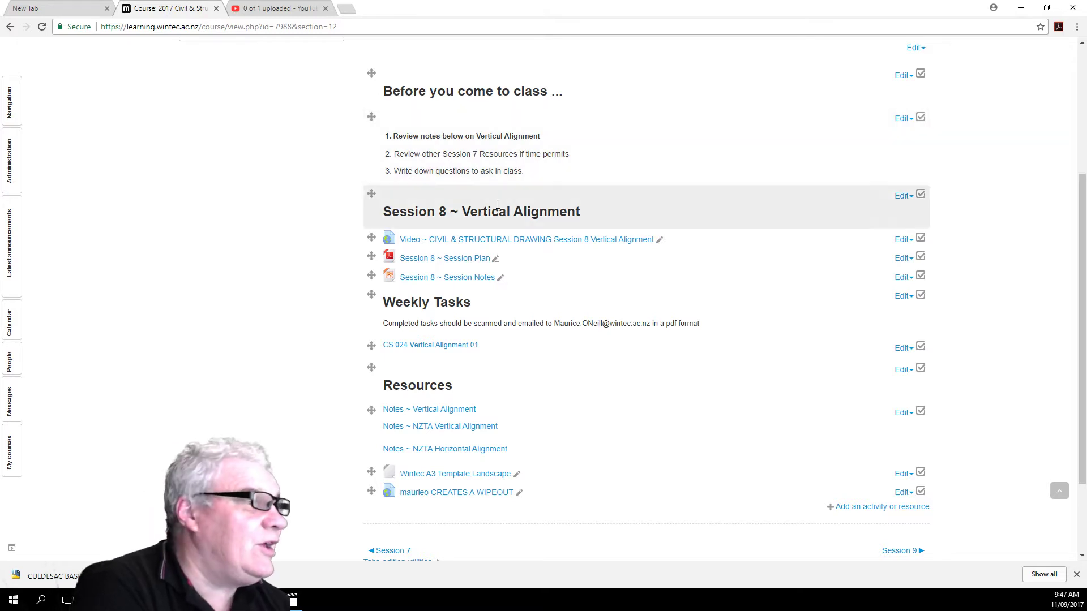
{"action": "scroll", "coordinate": [510, 240], "scroll_direction": "up", "scroll_amount": 4}
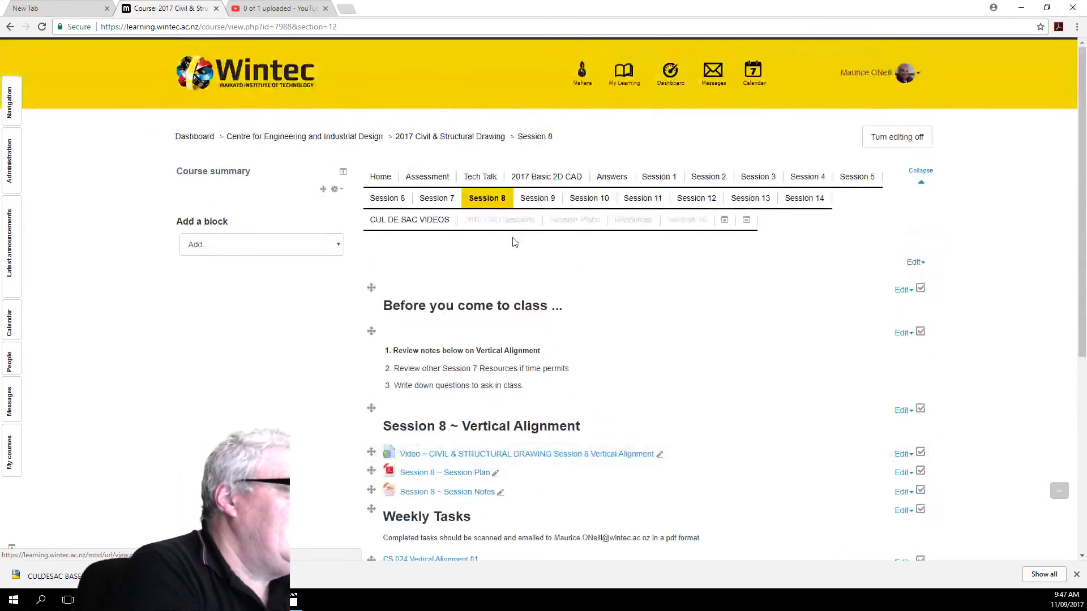
{"action": "scroll", "coordinate": [505, 237], "scroll_direction": "down", "scroll_amount": 2}
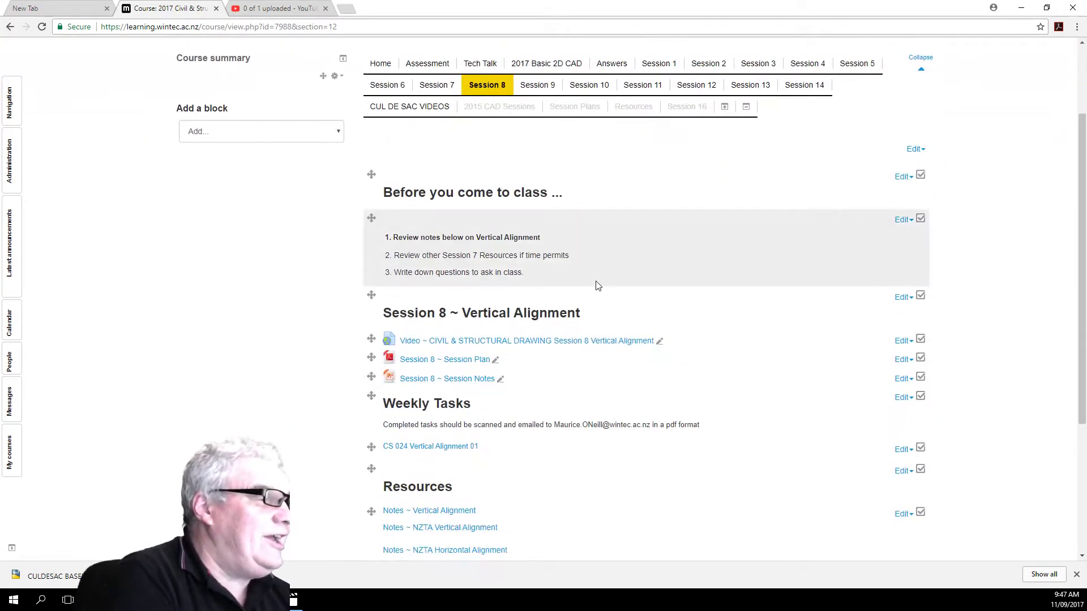
{"action": "left_click", "coordinate": [901, 221]}
{"action": "left_click", "coordinate": [883, 239]}
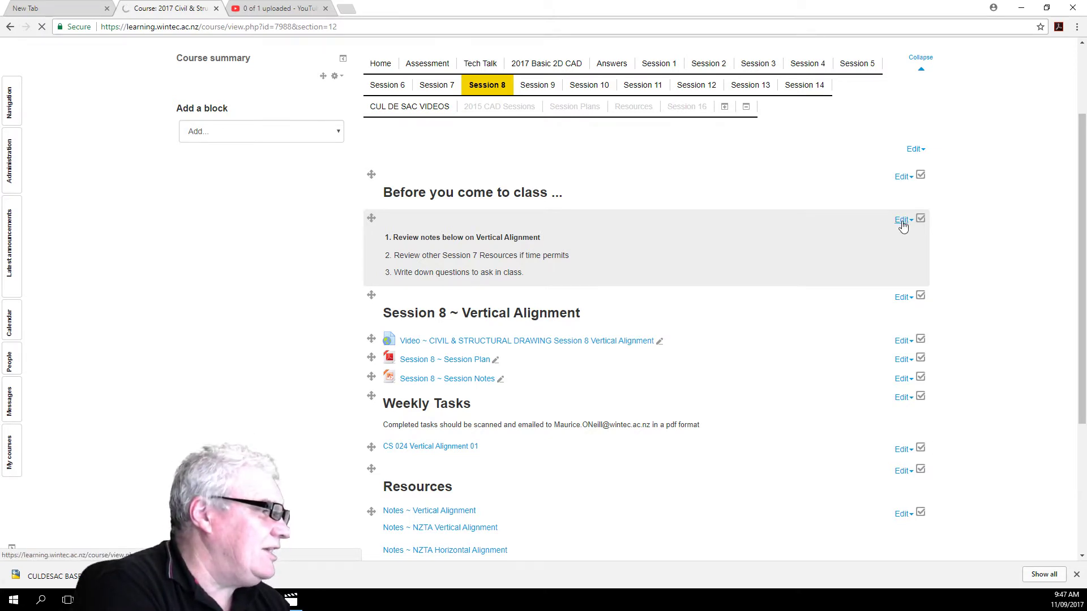
{"action": "left_click", "coordinate": [902, 221]}
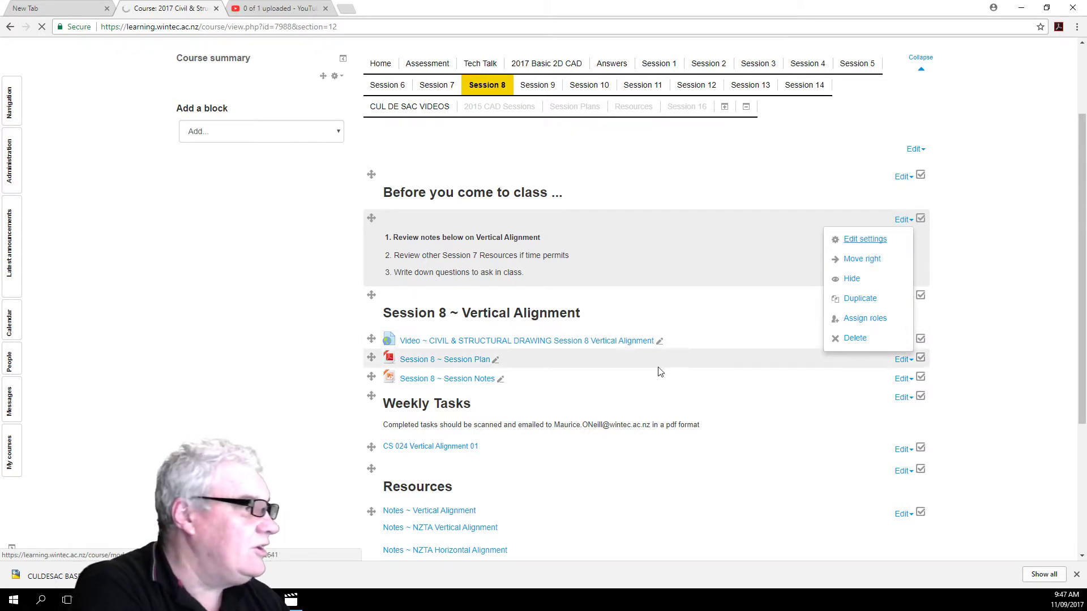
{"action": "left_click", "coordinate": [875, 241]}
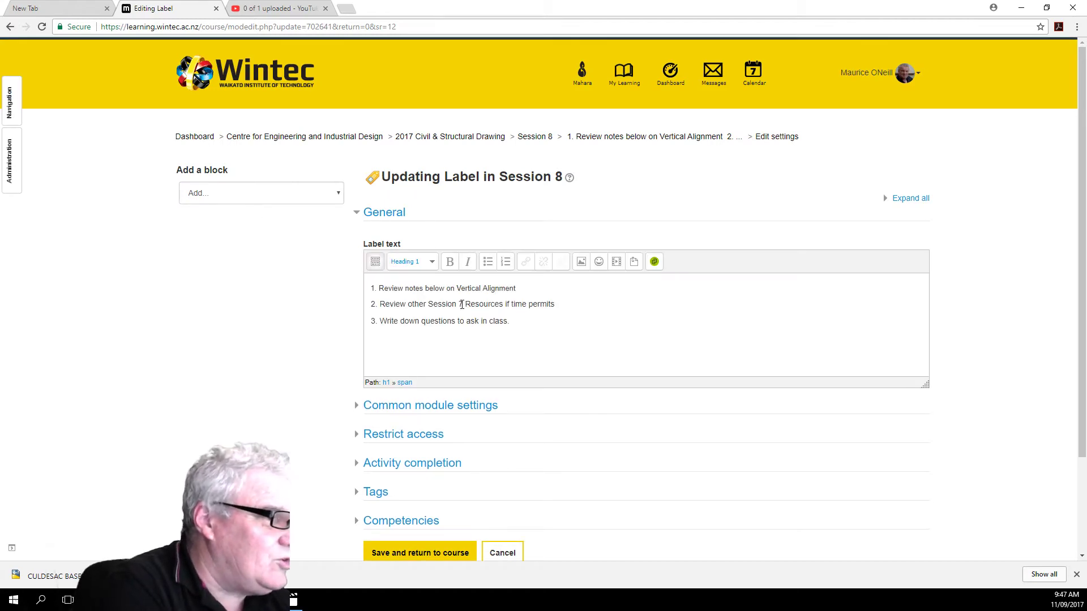
{"action": "left_click", "coordinate": [462, 305]}
{"action": "key", "text": "BackSpace"}
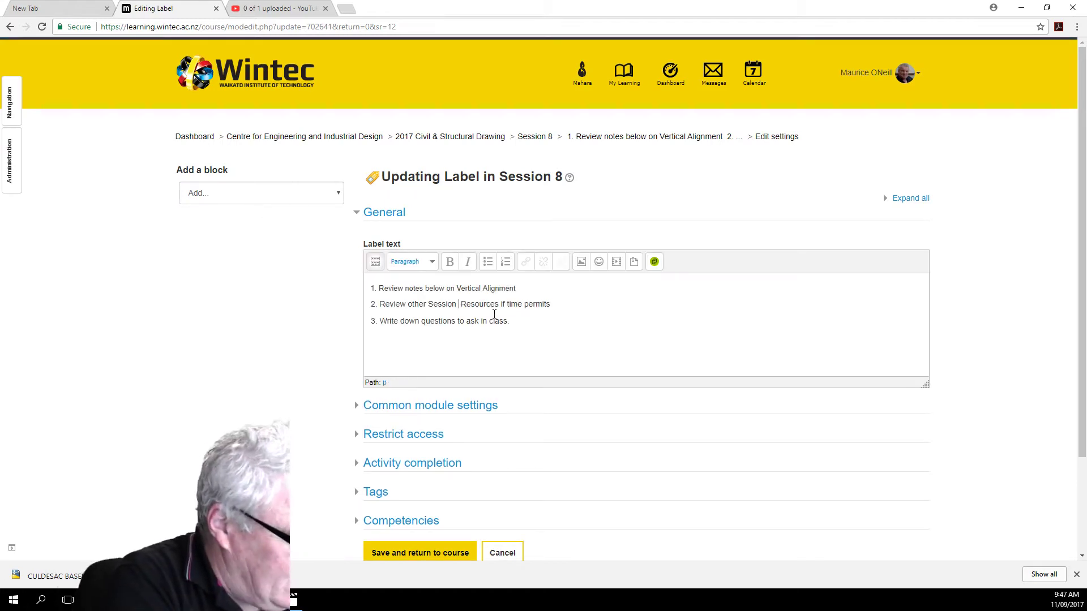
{"action": "type", "text": "8"}
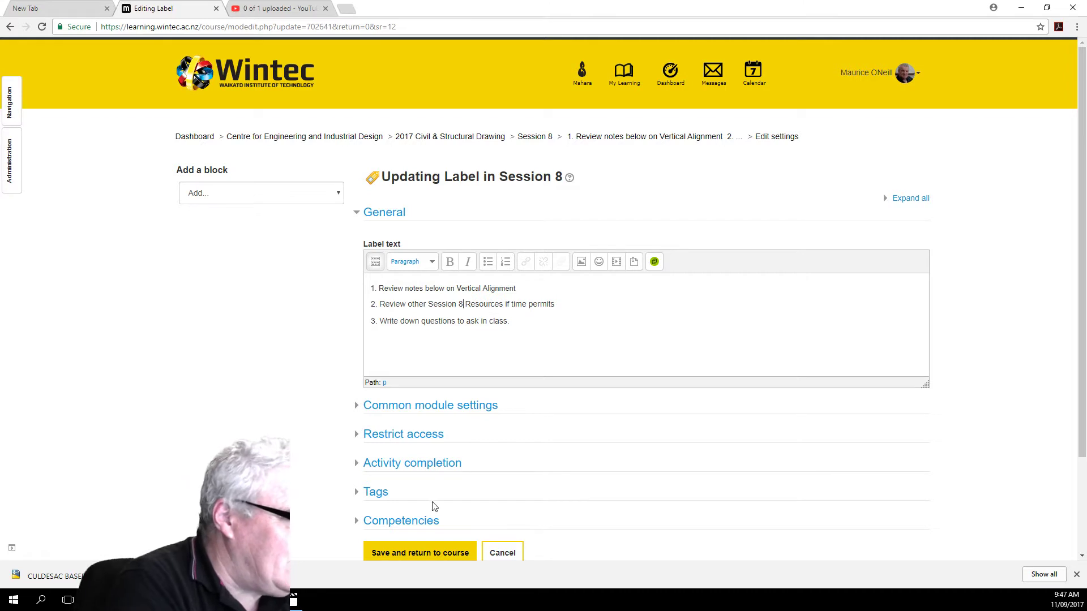
{"action": "left_click", "coordinate": [430, 553]}
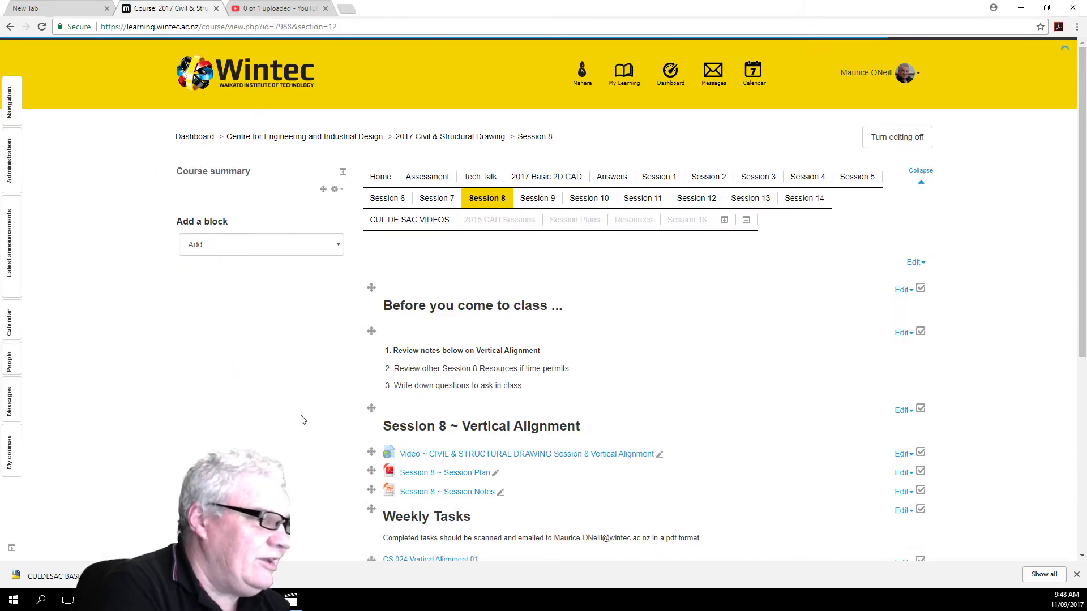
Step: Check the Wintec A3 Template Landscape and CREATES A WIPEOUT video links under Resources, returning to the Session 8 page
{"action": "scroll", "coordinate": [298, 421], "scroll_direction": "down", "scroll_amount": 4}
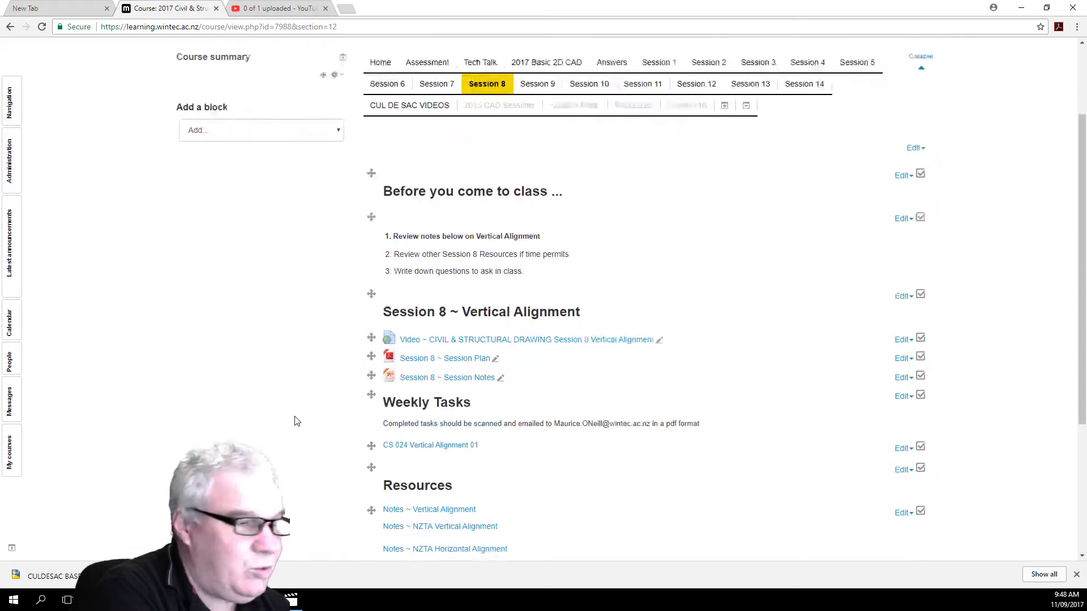
{"action": "scroll", "coordinate": [295, 421], "scroll_direction": "up", "scroll_amount": 2}
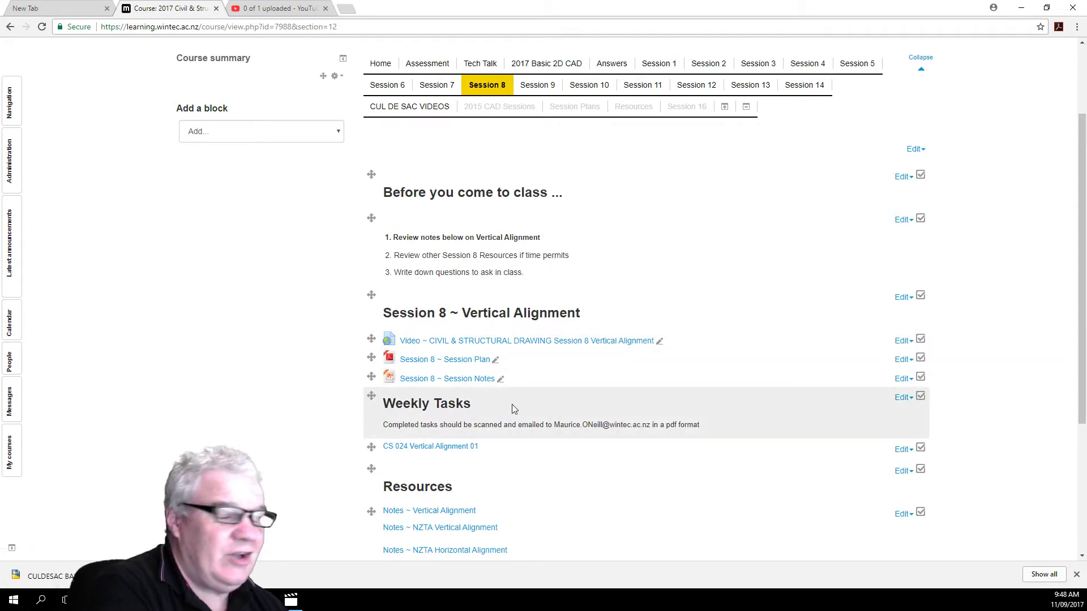
{"action": "scroll", "coordinate": [515, 405], "scroll_direction": "down", "scroll_amount": 4}
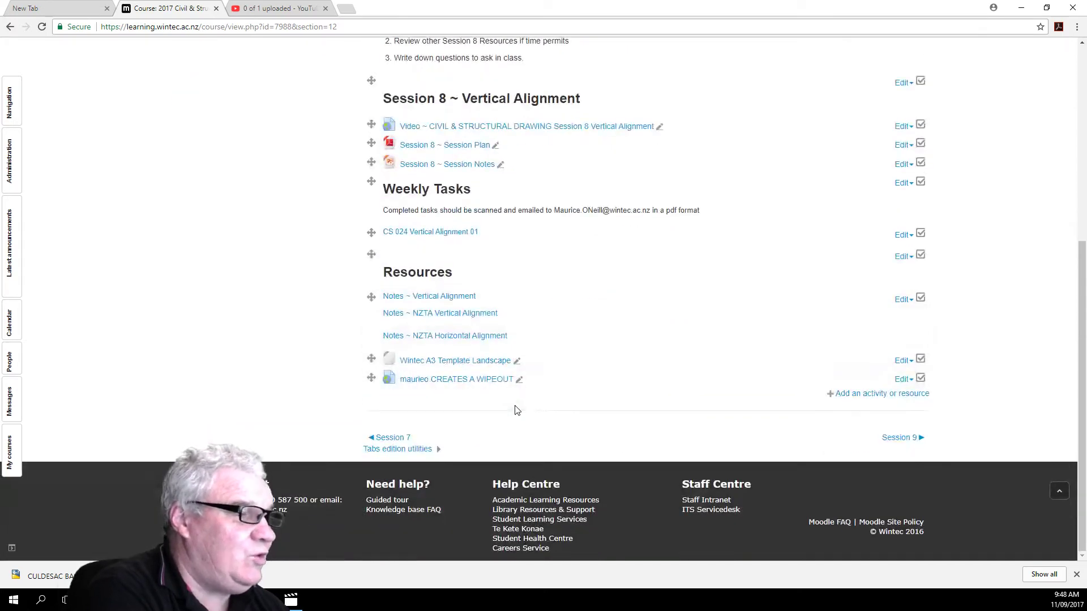
{"action": "scroll", "coordinate": [516, 409], "scroll_direction": "up", "scroll_amount": 1}
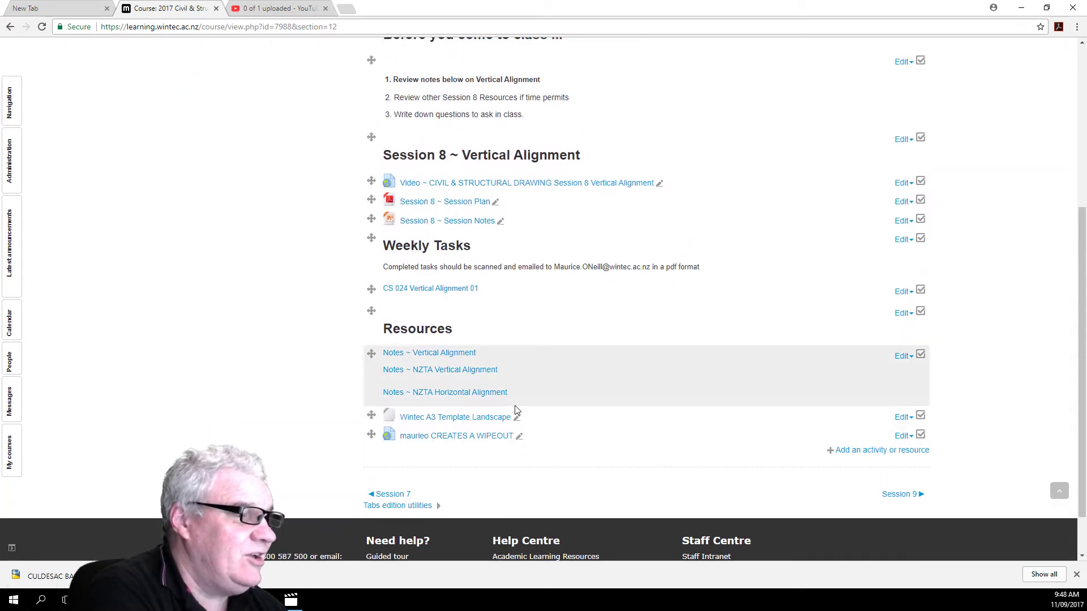
{"action": "left_click", "coordinate": [418, 420]}
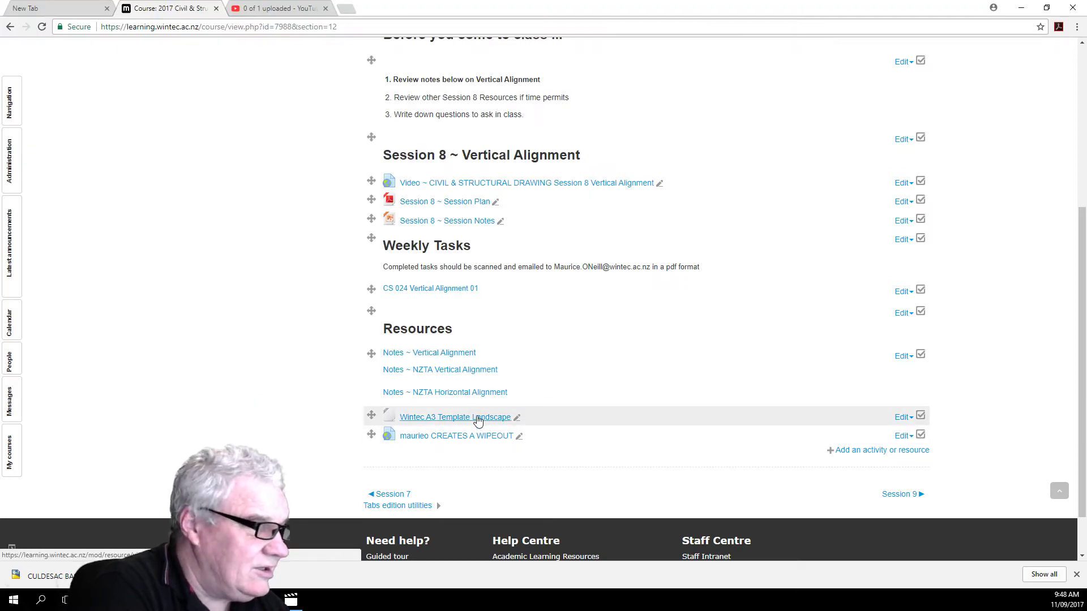
{"action": "left_click", "coordinate": [478, 420]}
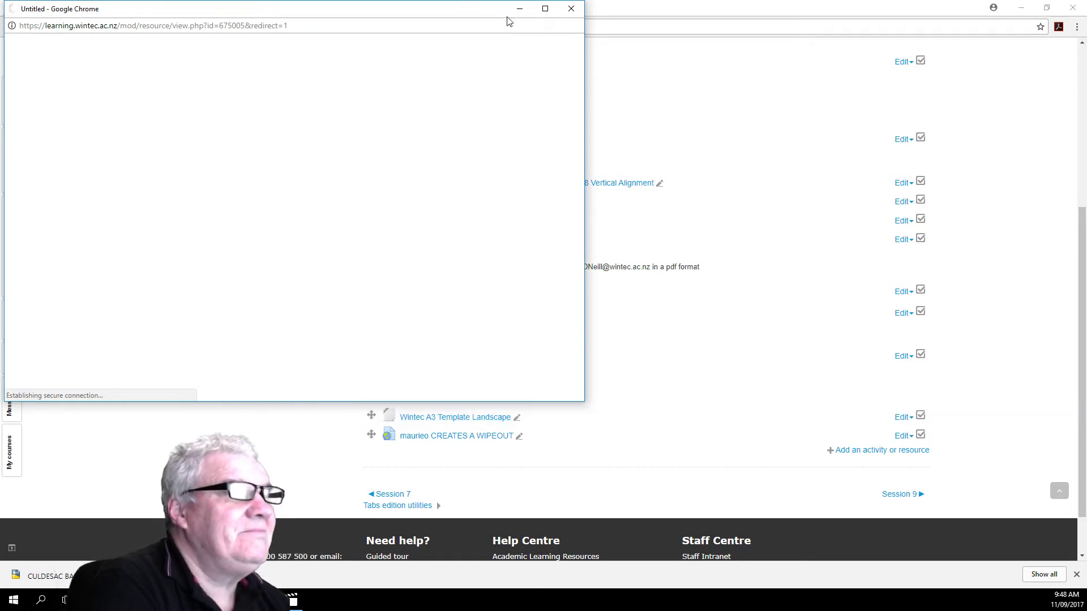
{"action": "left_click", "coordinate": [572, 9]}
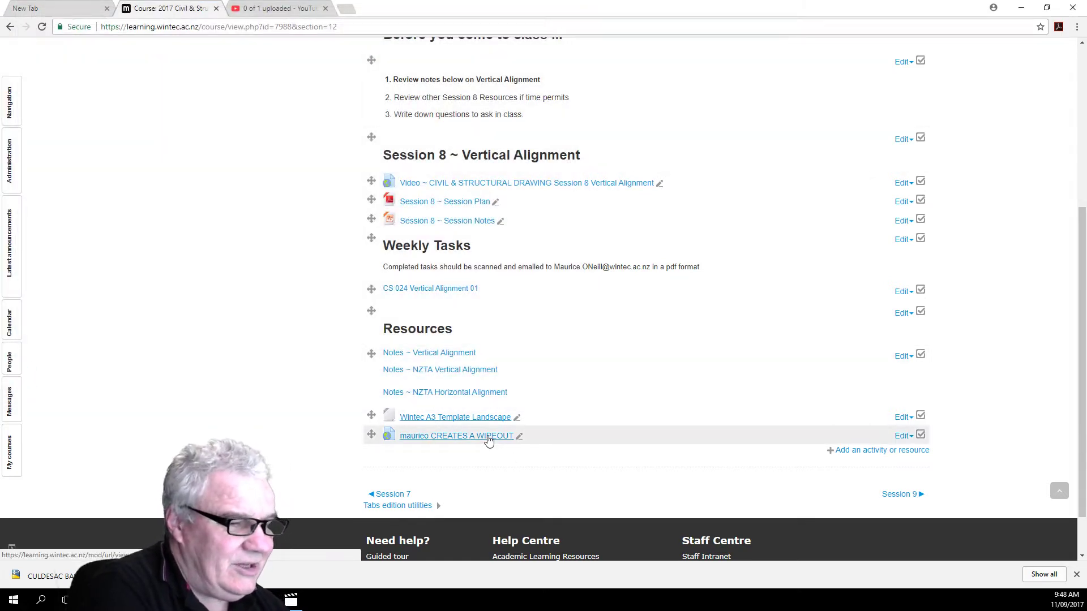
{"action": "left_click", "coordinate": [488, 437]}
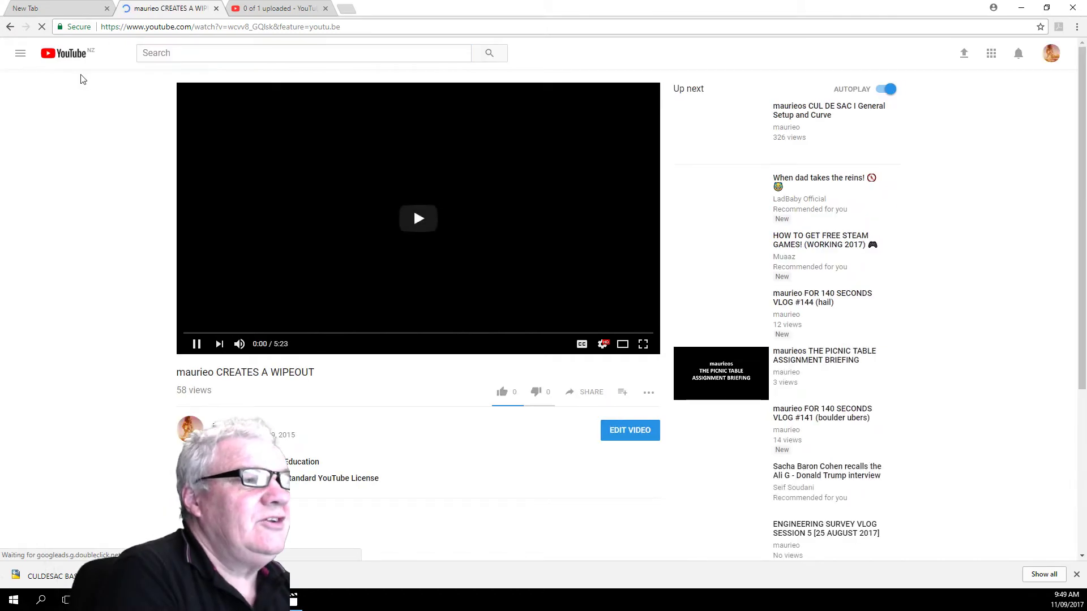
{"action": "left_click", "coordinate": [9, 27]}
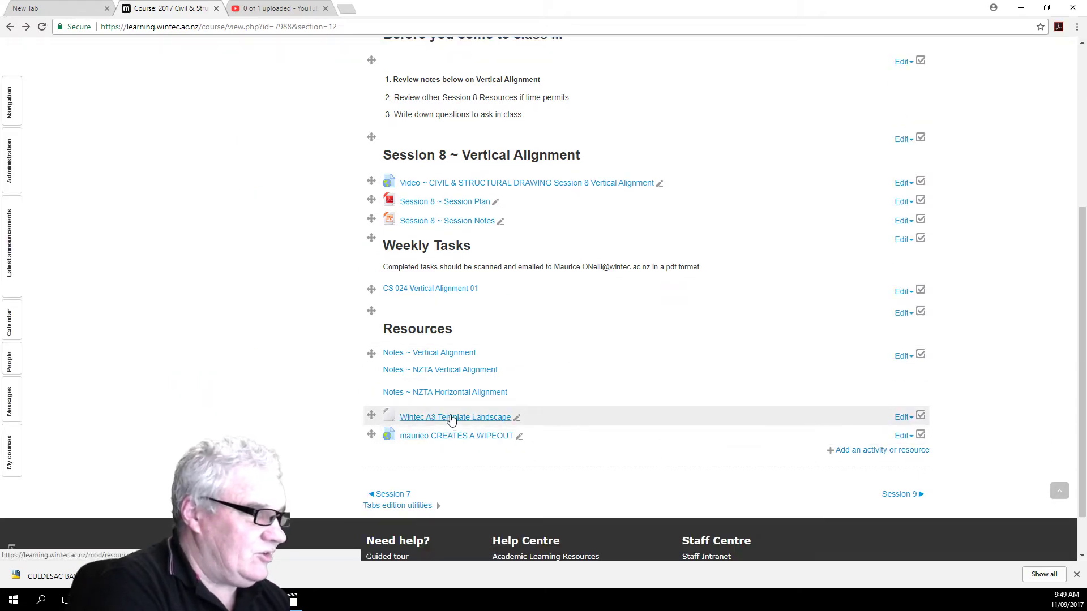
Step: Prefix the name of the CREATES A WIPEOUT link under Resources with "Video ~" and save it back to the course
{"action": "left_click", "coordinate": [904, 441]}
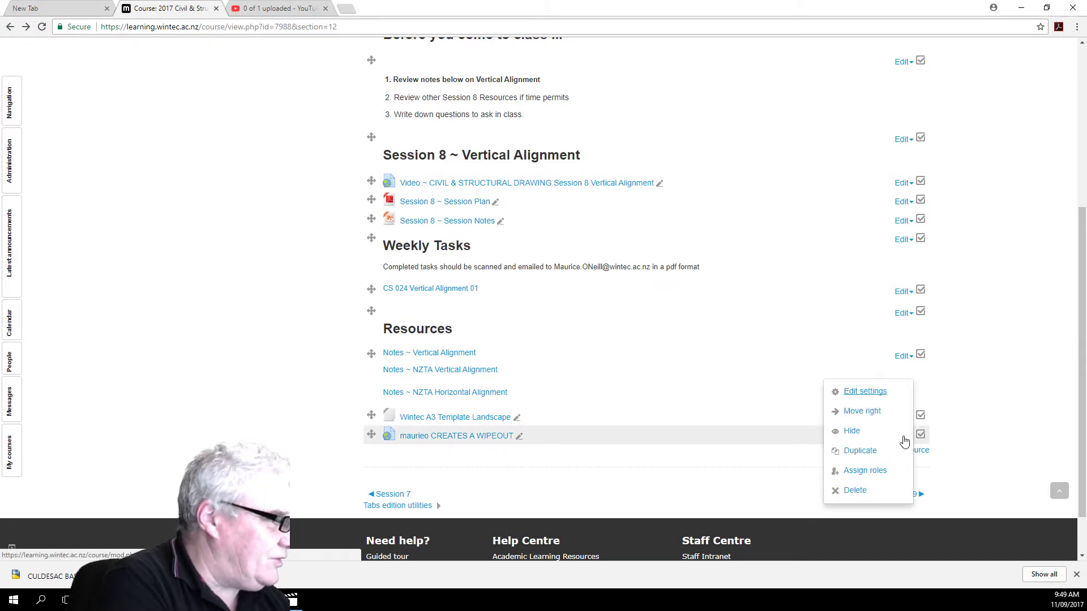
{"action": "left_click", "coordinate": [854, 393]}
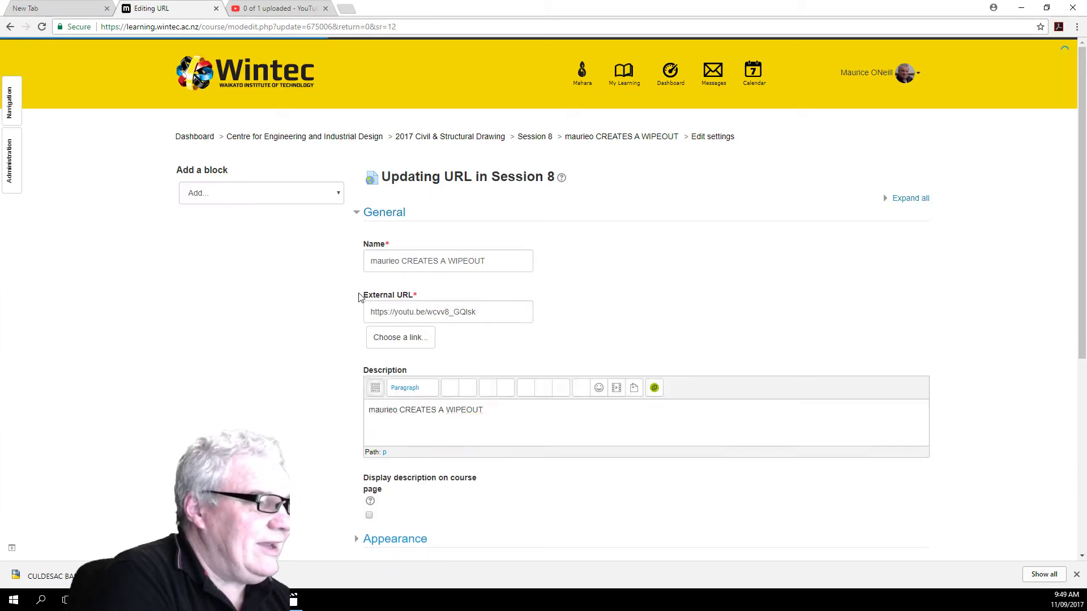
{"action": "left_click", "coordinate": [370, 264]}
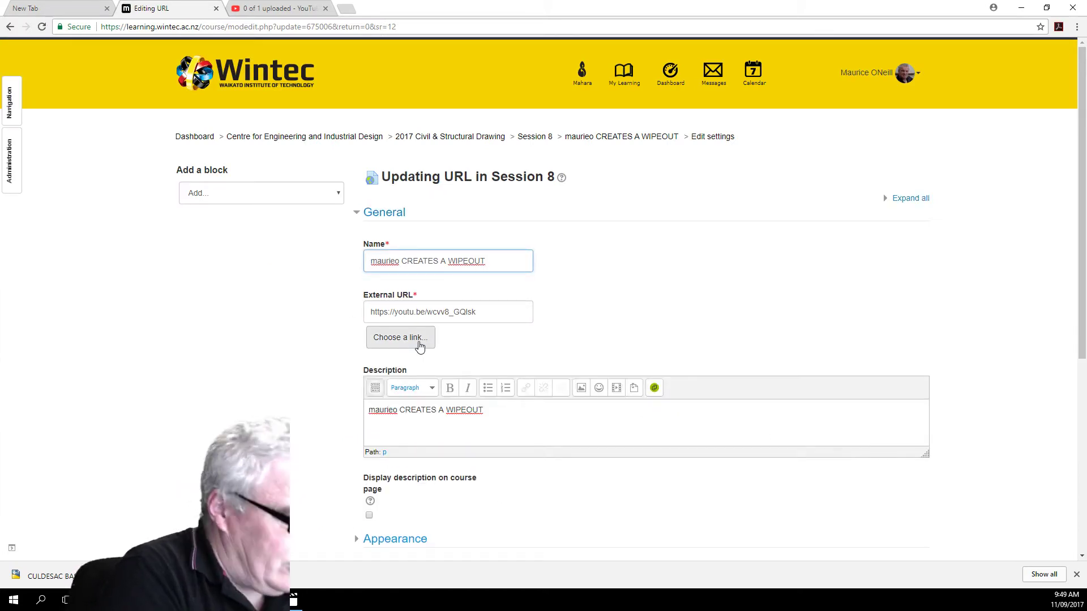
{"action": "type", "text": "vIDEO"}
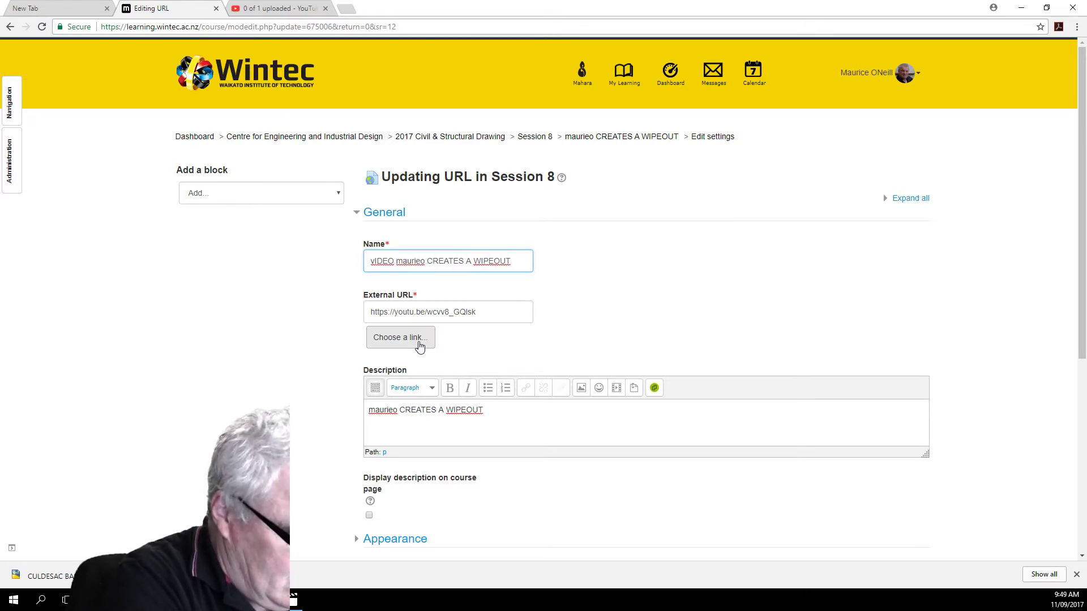
{"action": "type", "text": " ~"}
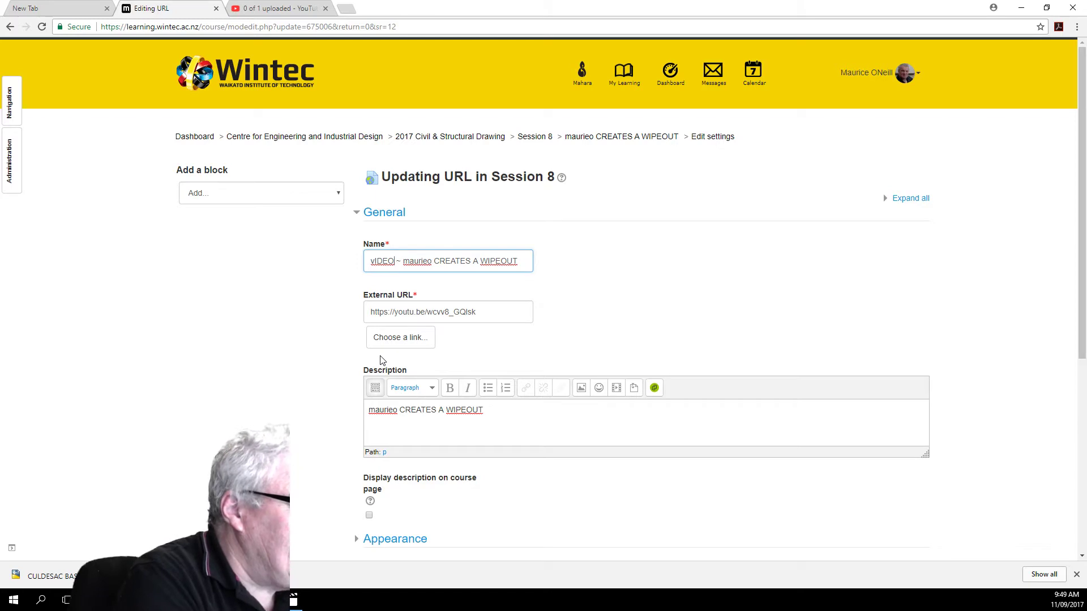
{"action": "key", "text": "Left"}
{"action": "key", "text": "Left"}
{"action": "key", "text": "Left"}
{"action": "key", "text": "BackSpace"}
{"action": "key", "text": "BackSpace"}
{"action": "key", "text": "BackSpace"}
{"action": "key", "text": "BackSpace"}
{"action": "key", "text": "BackSpace"}
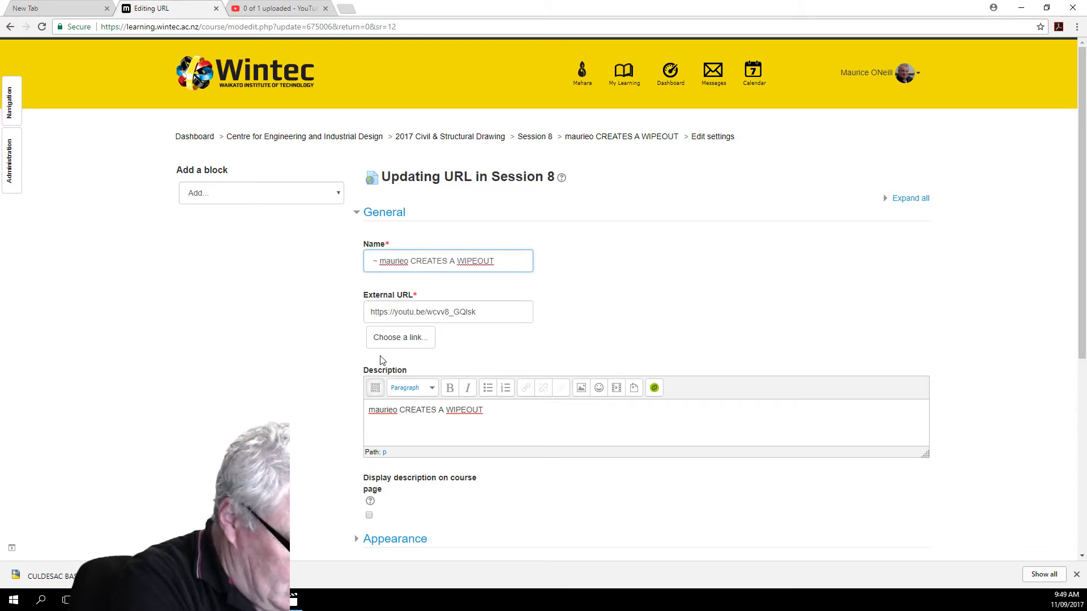
{"action": "type", "text": "Video"}
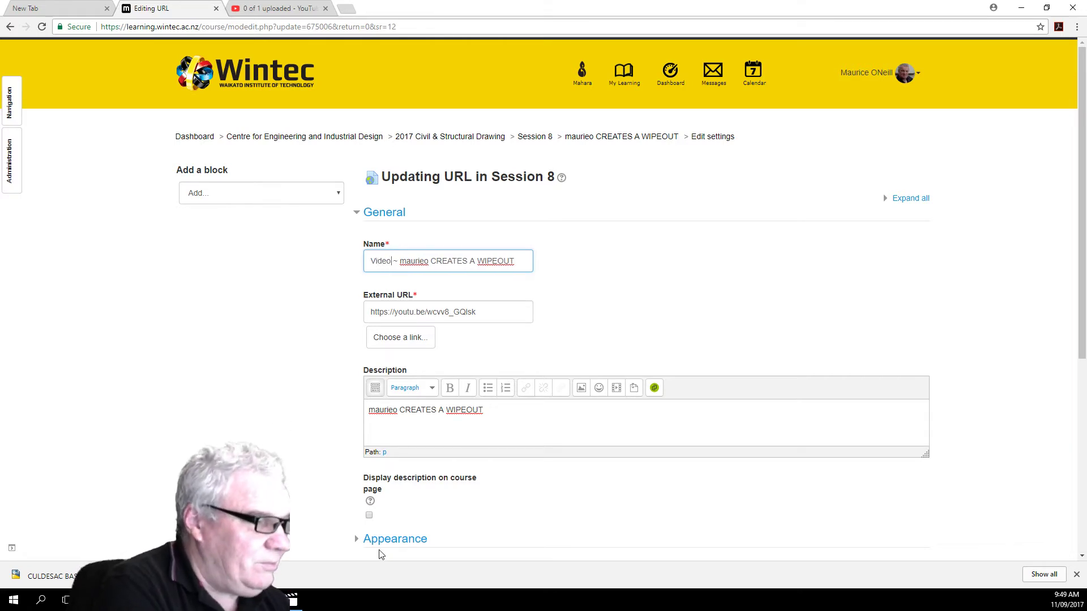
{"action": "scroll", "coordinate": [414, 469], "scroll_direction": "down", "scroll_amount": 4}
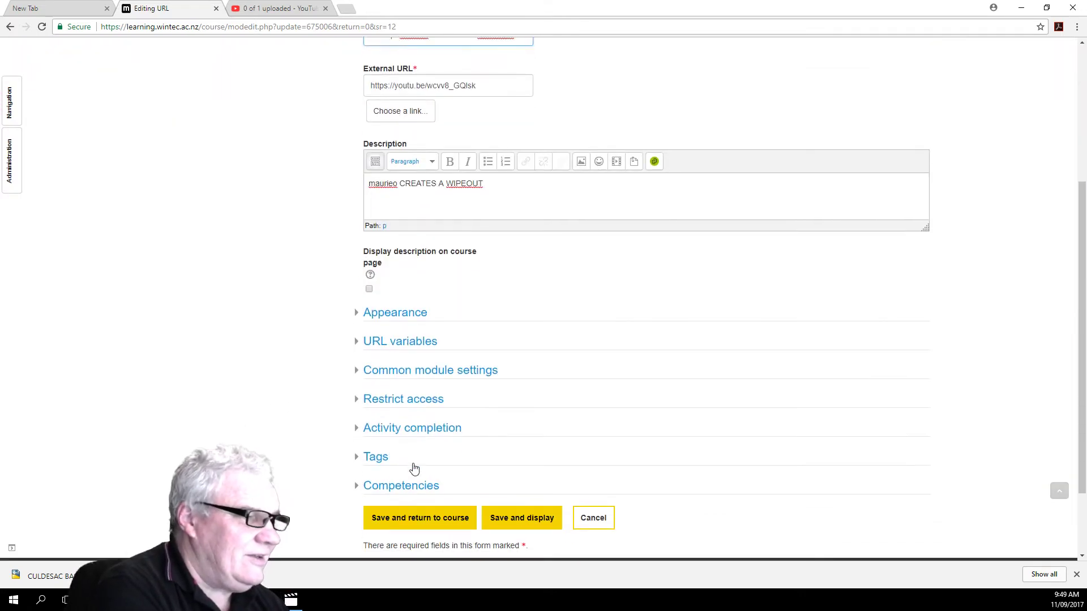
{"action": "left_click", "coordinate": [425, 518]}
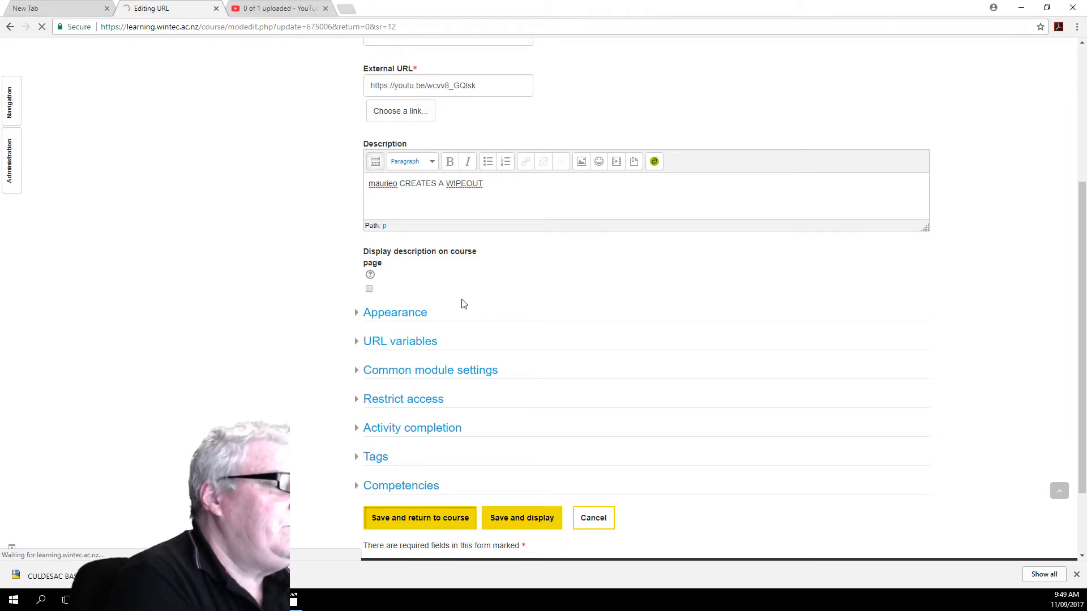
Step: Open the Session 8 ~ Session Notes file in PowerPoint and start its slide show from the beginning
{"action": "scroll", "coordinate": [461, 303], "scroll_direction": "down", "scroll_amount": 3}
{"action": "scroll", "coordinate": [453, 303], "scroll_direction": "up", "scroll_amount": 6}
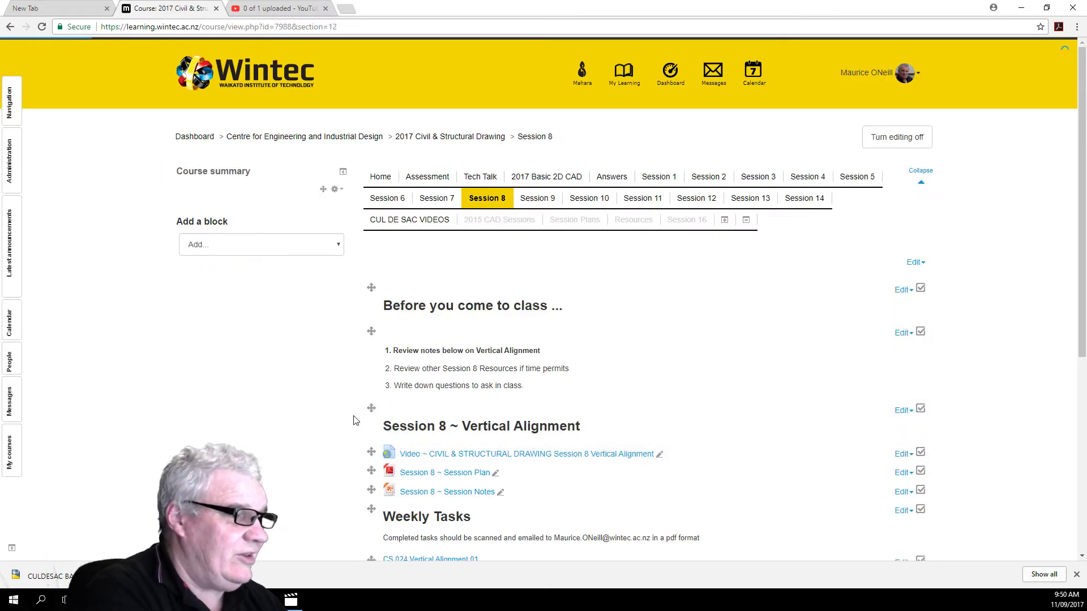
{"action": "scroll", "coordinate": [349, 419], "scroll_direction": "down", "scroll_amount": 5}
{"action": "scroll", "coordinate": [346, 420], "scroll_direction": "down", "scroll_amount": 1}
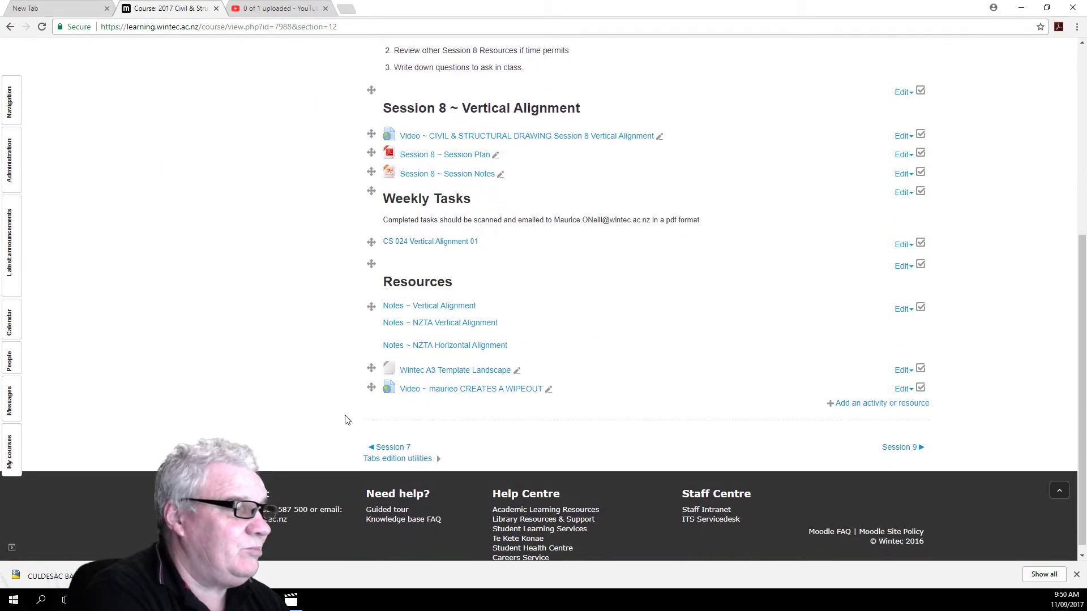
{"action": "scroll", "coordinate": [345, 419], "scroll_direction": "up", "scroll_amount": 1}
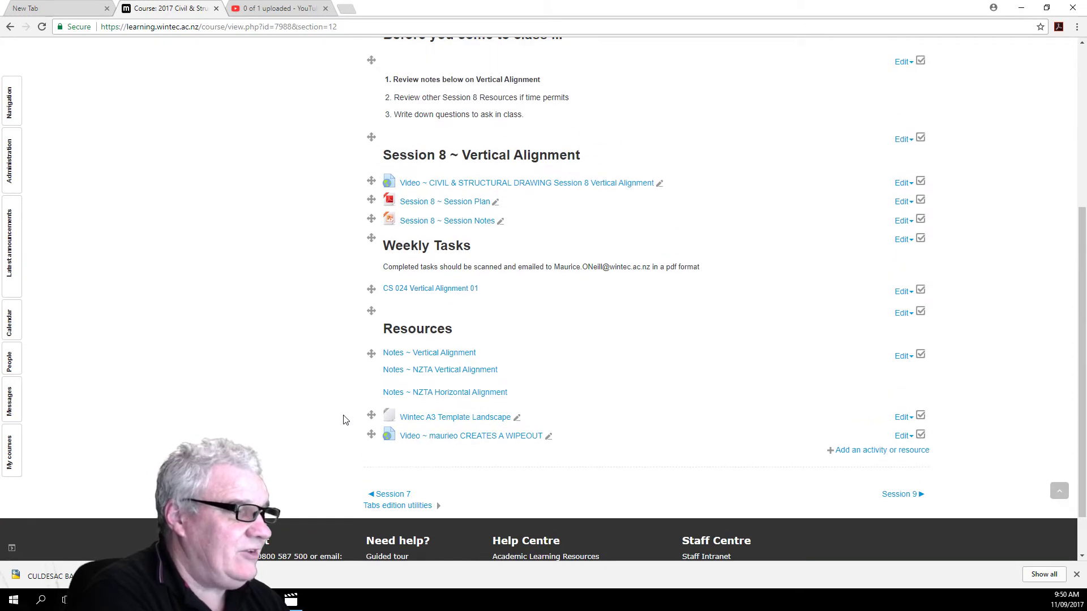
{"action": "scroll", "coordinate": [345, 419], "scroll_direction": "up", "scroll_amount": 2}
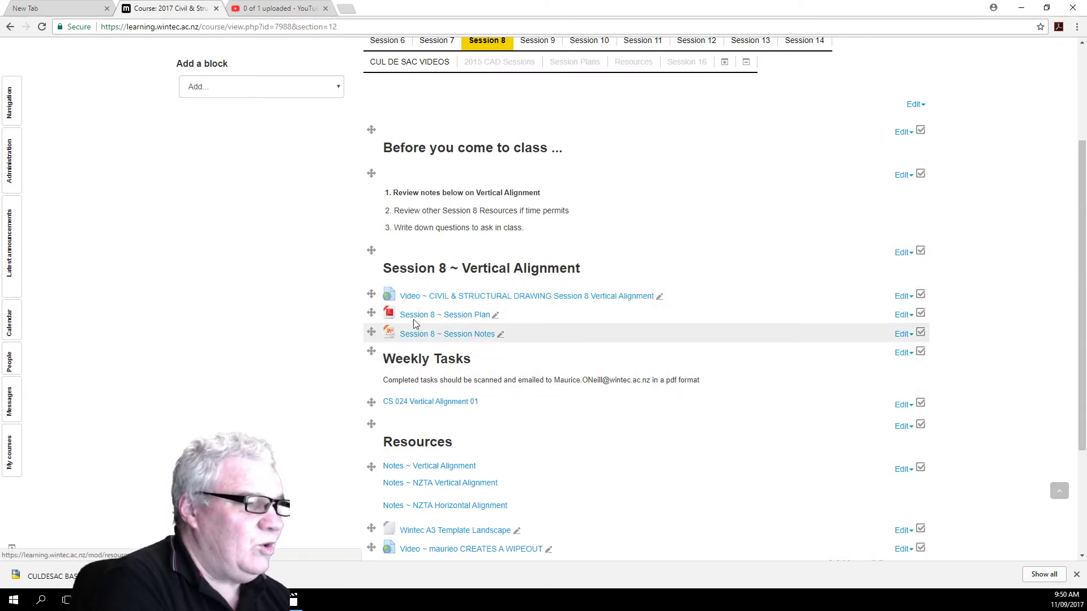
{"action": "left_click", "coordinate": [457, 336]}
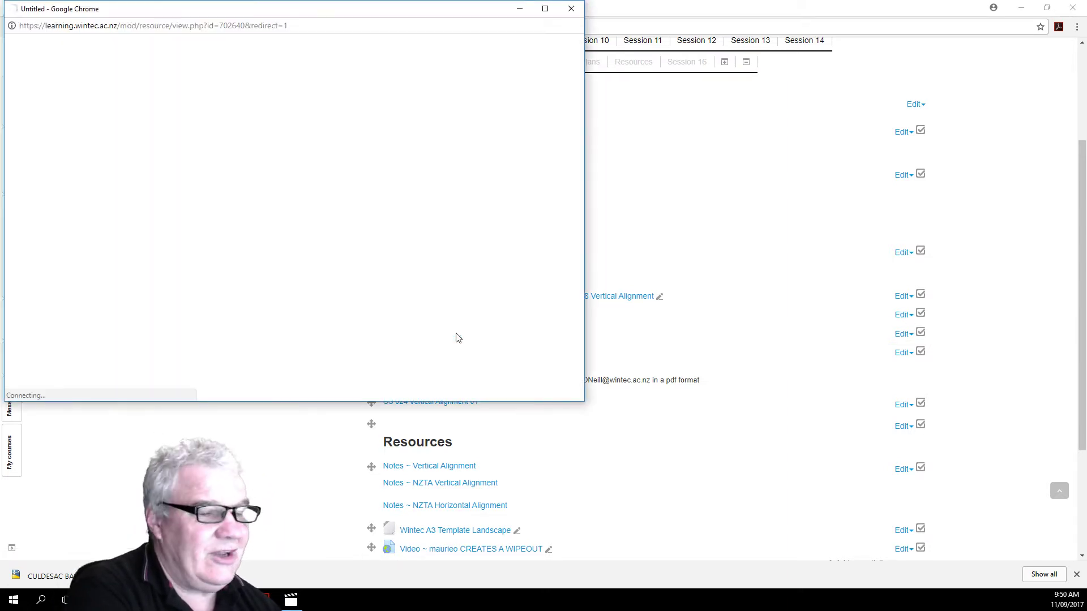
{"action": "left_click", "coordinate": [545, 10]}
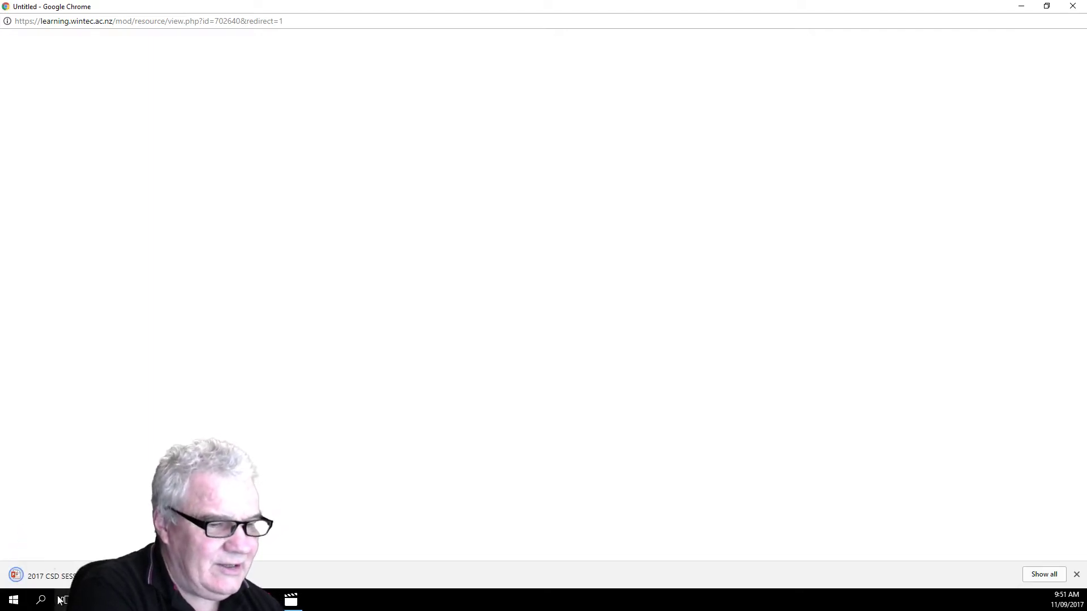
{"action": "left_click", "coordinate": [52, 577]}
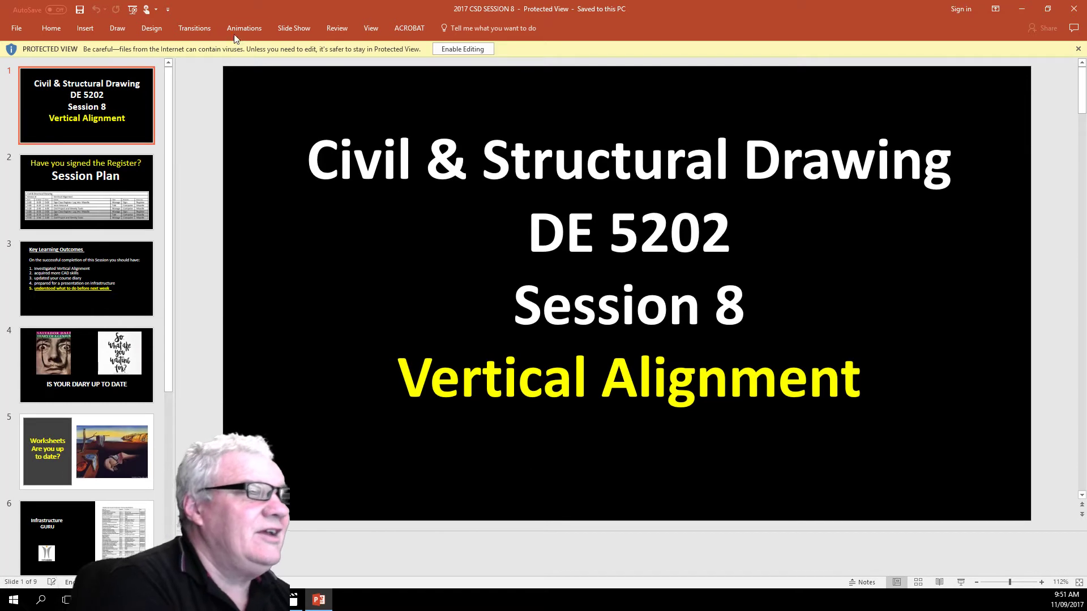
{"action": "left_click", "coordinate": [282, 29]}
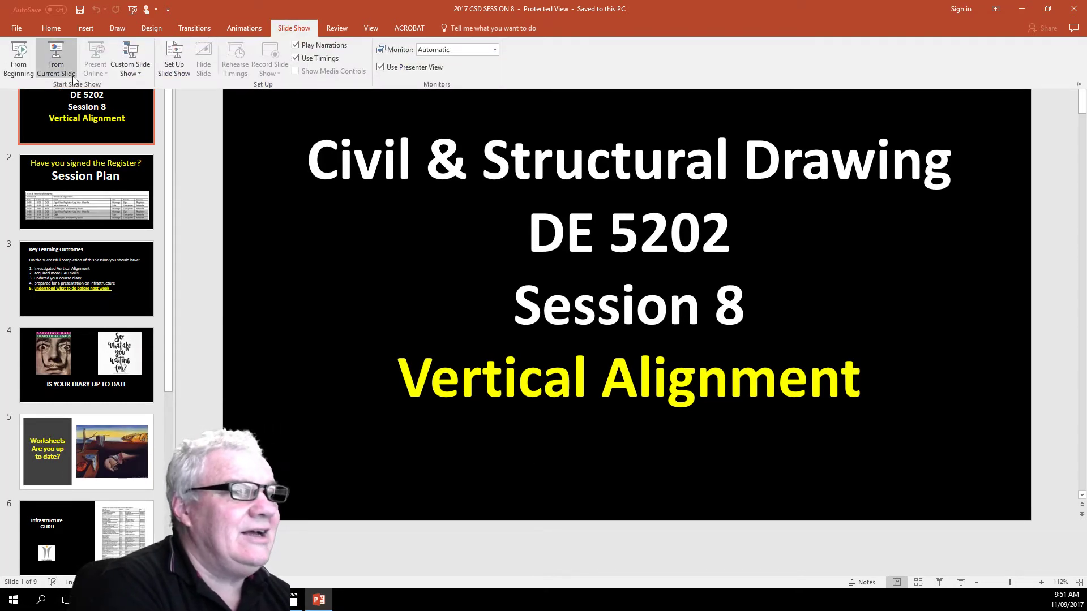
{"action": "left_click", "coordinate": [28, 68]}
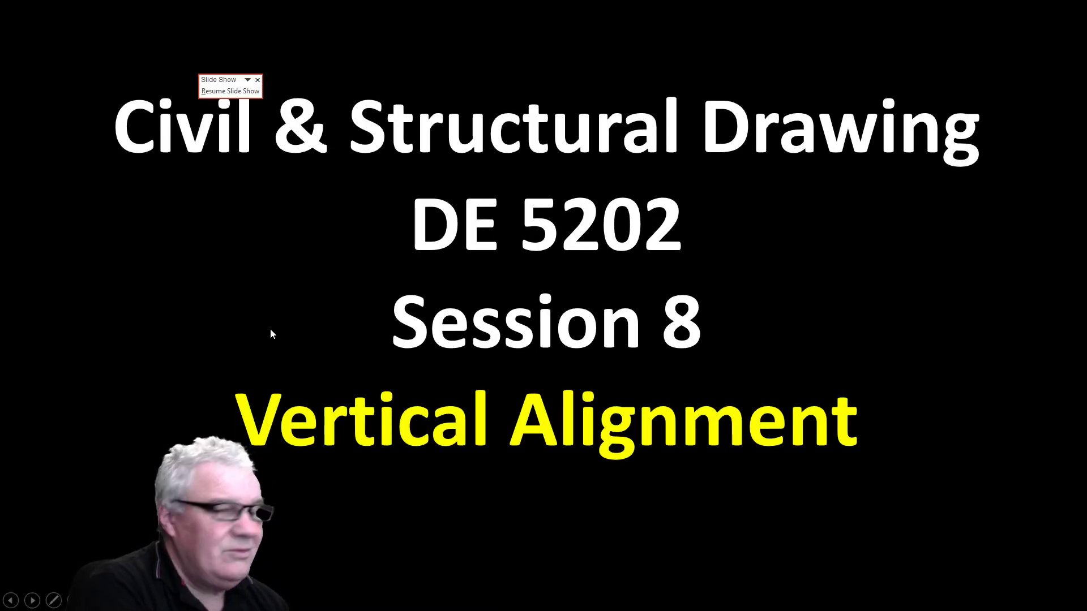